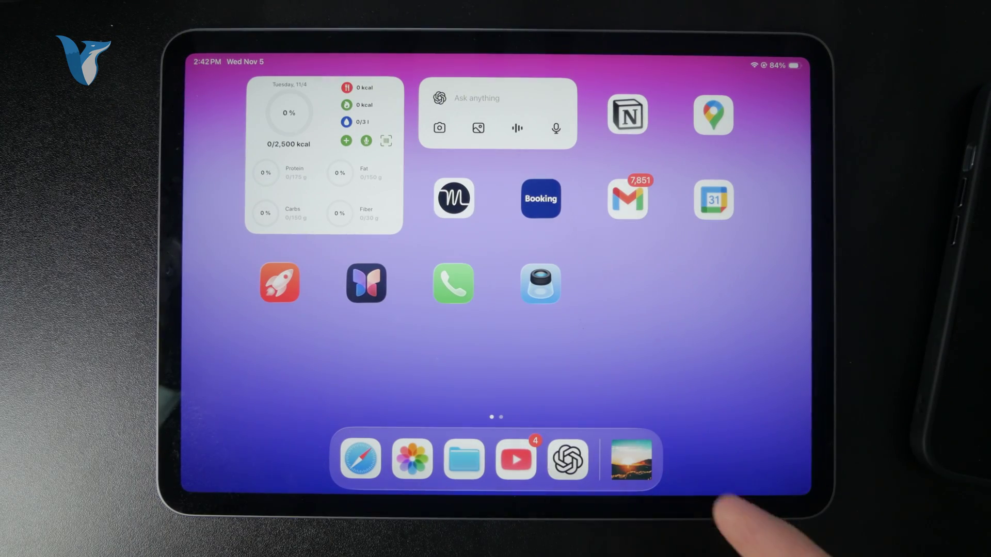
# Step: Search Google for 'ipad stylus amazon' and open the amazon.de sponsored result
pyautogui.moveTo(658, 239)
pyautogui.mouseDown()
pyautogui.moveTo(549, 277)
pyautogui.moveTo(666, 263)
pyautogui.mouseUp()
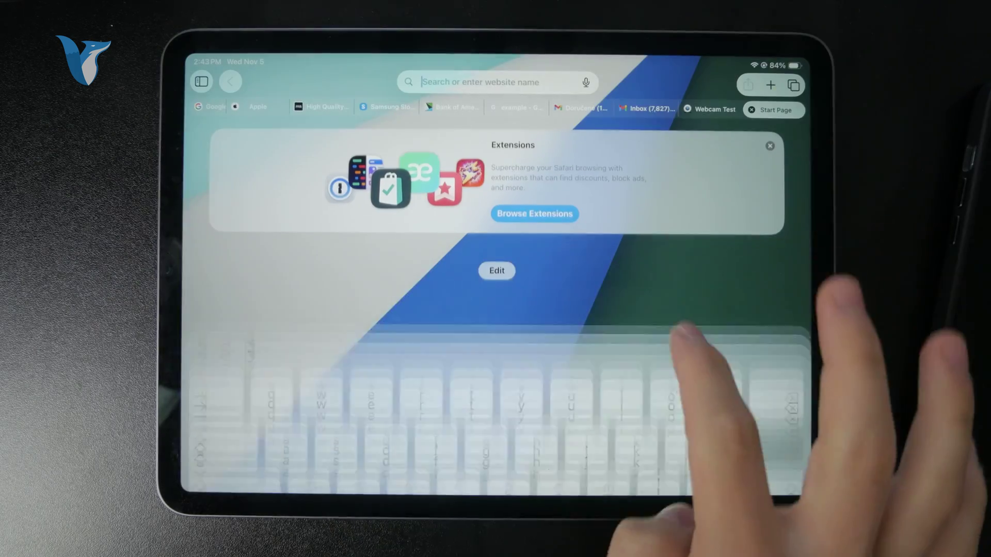
pyautogui.write('ip')
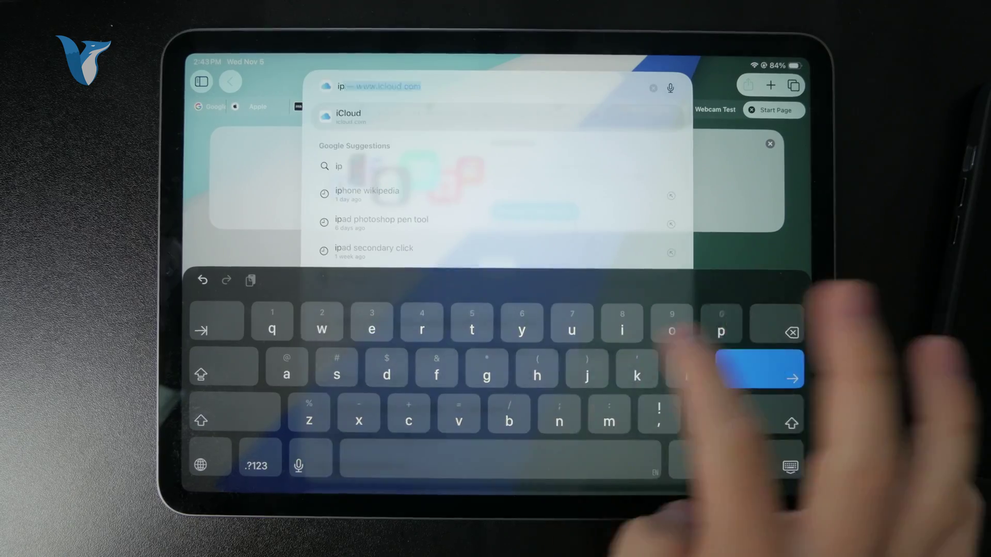
pyautogui.write('ad styl')
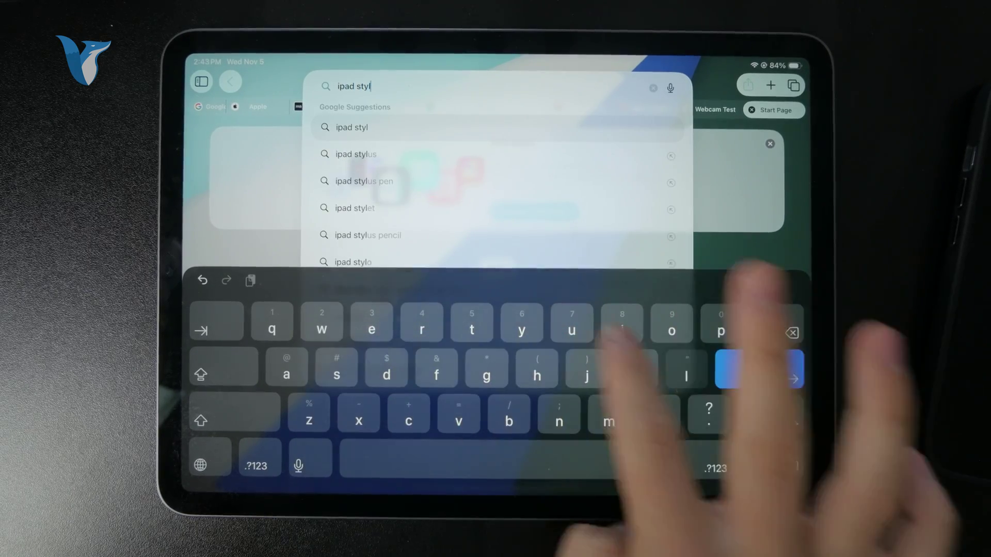
pyautogui.write('us amaz')
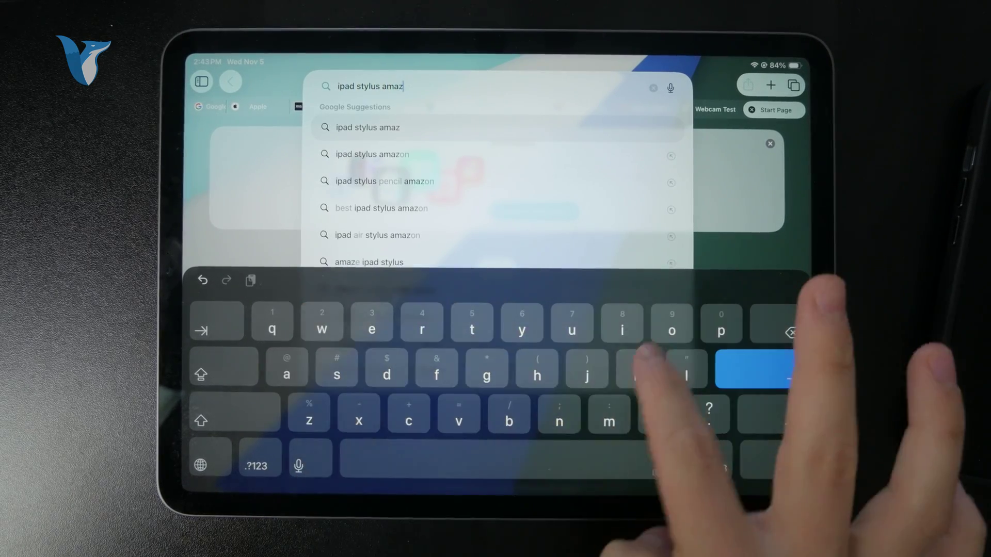
pyautogui.write('on')
pyautogui.press('Return')
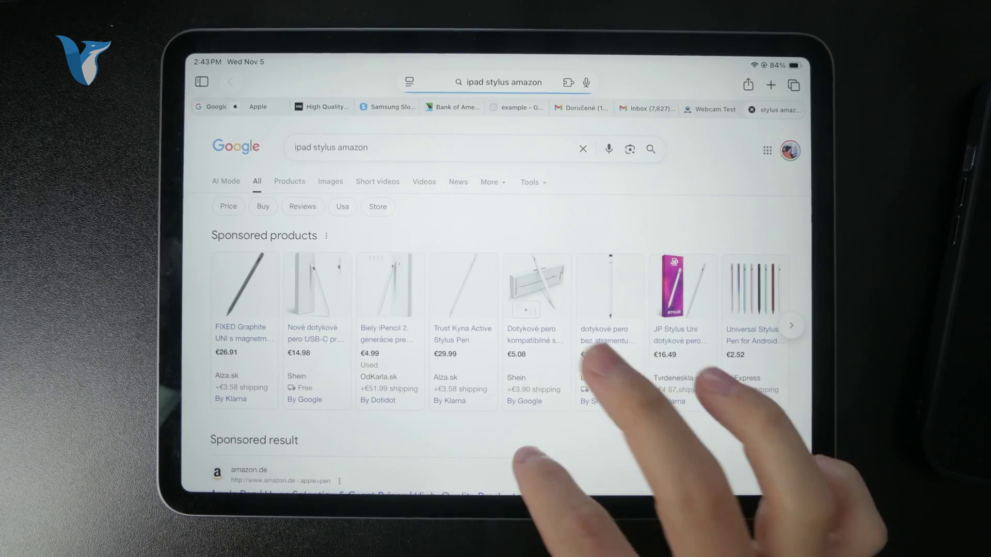
pyautogui.scroll(-3, 496, 325)
pyautogui.scroll(-2, 496, 325)
pyautogui.click(488, 399)
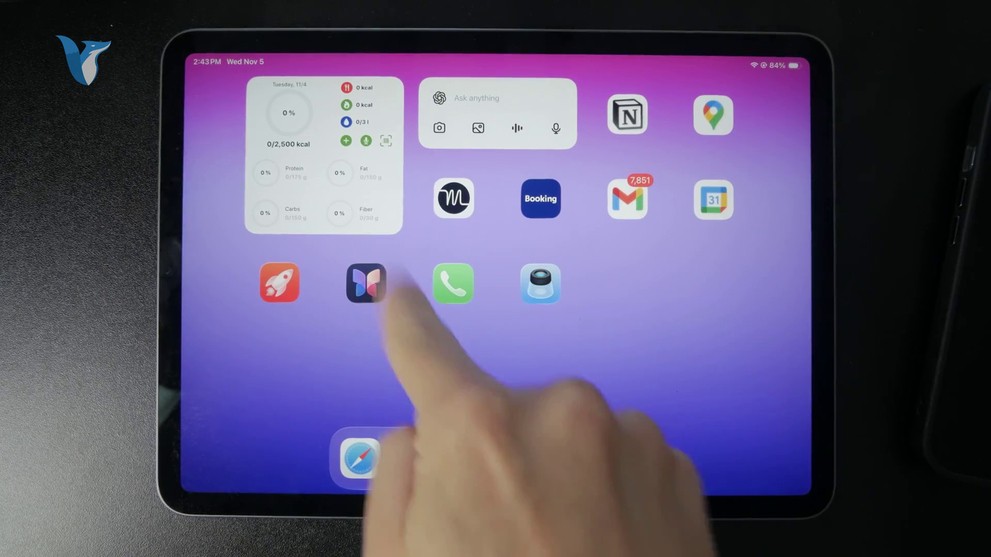
# Step: Open Notes via Spotlight, expand the new 'Test' note to full width and enable Markup drawing
pyautogui.moveTo(697, 302); pyautogui.dragTo(697, 387)
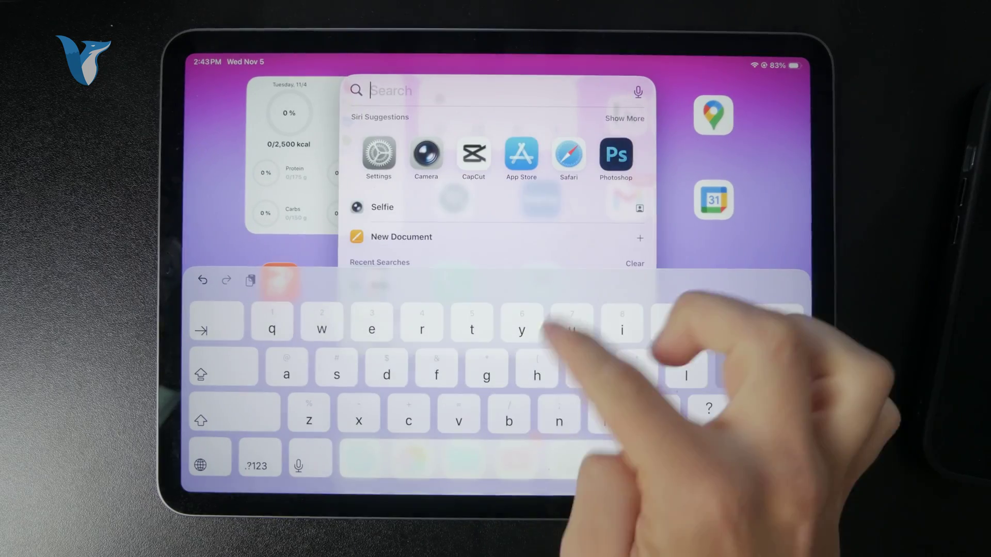
pyautogui.write('n')
pyautogui.scroll(-2, 495, 271)
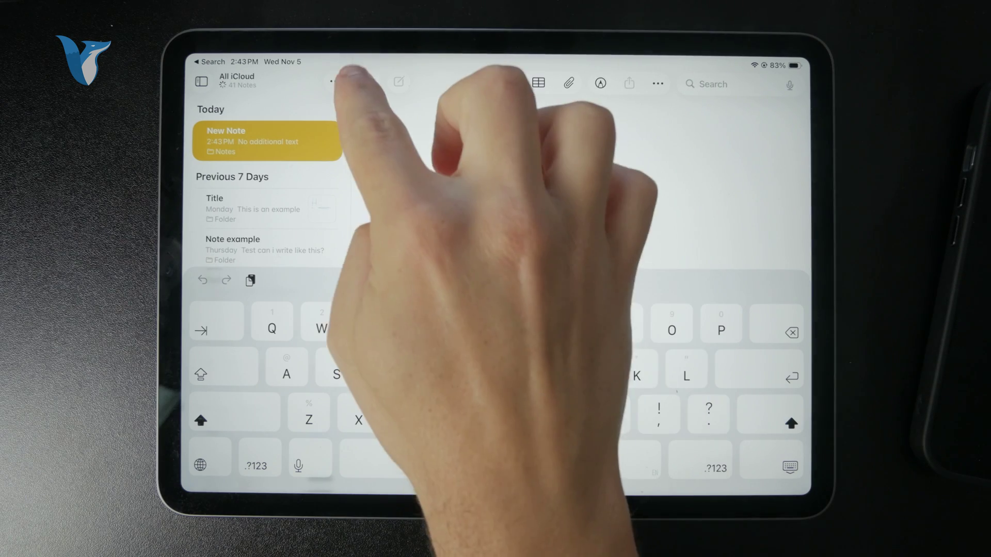
pyautogui.write('Test')
pyautogui.click(369, 81)
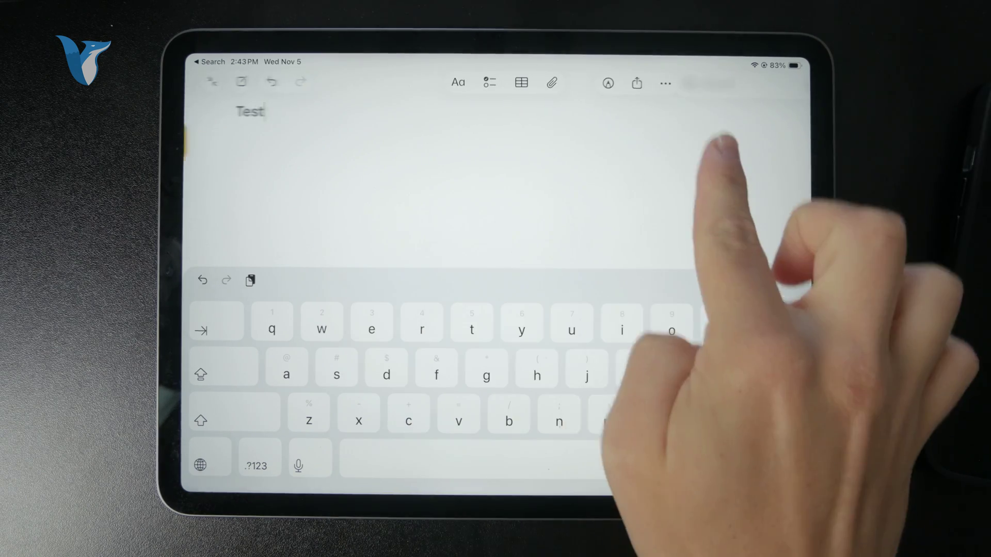
pyautogui.click(600, 82)
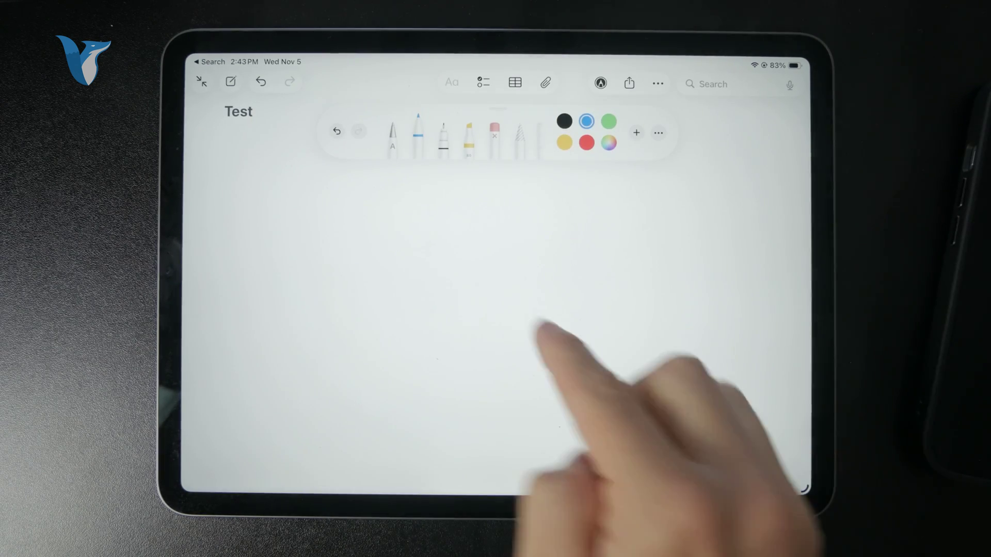
# Step: Handwrite a large blue 'Hello' and draw two underlines beneath it
pyautogui.moveTo(260, 200)
pyautogui.mouseDown()
pyautogui.moveTo(257, 311)
pyautogui.moveTo(334, 290)
pyautogui.mouseUp()
pyautogui.moveTo(321, 198); pyautogui.dragTo(319, 334)
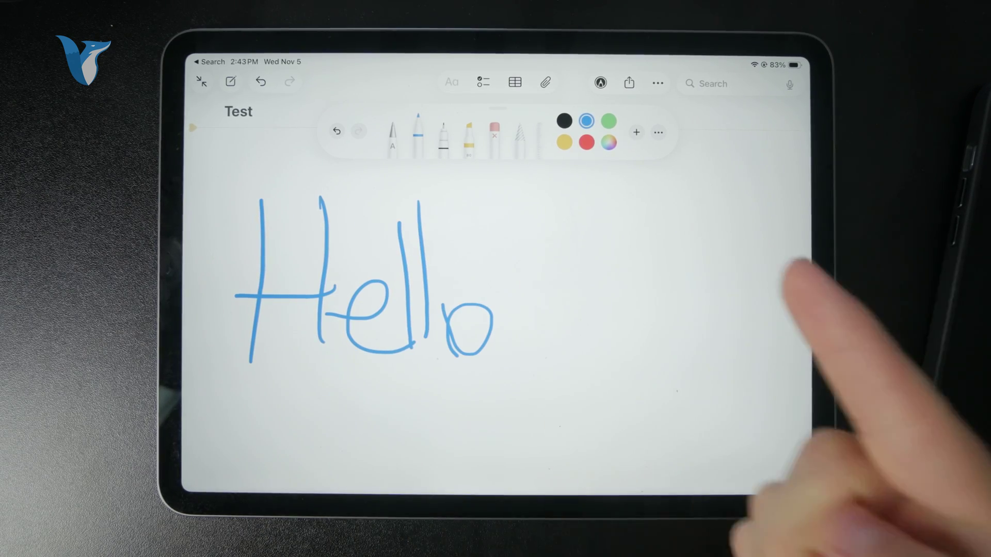
pyautogui.moveTo(236, 370); pyautogui.dragTo(562, 359)
pyautogui.moveTo(279, 382); pyautogui.dragTo(481, 379)
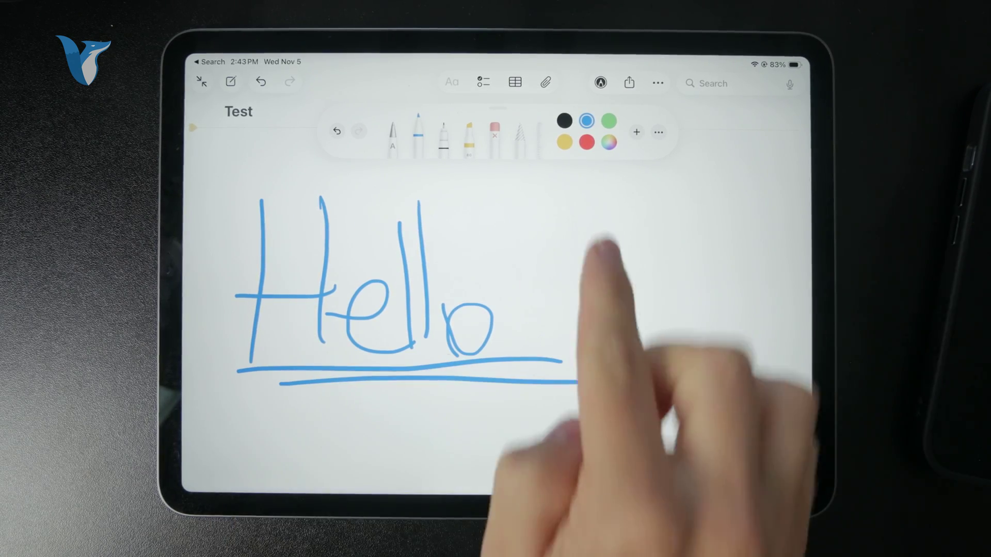
# Step: Test the thickest pen width with an undone squiggle, then set the thinnest width
pyautogui.click(418, 134)
pyautogui.click(470, 179)
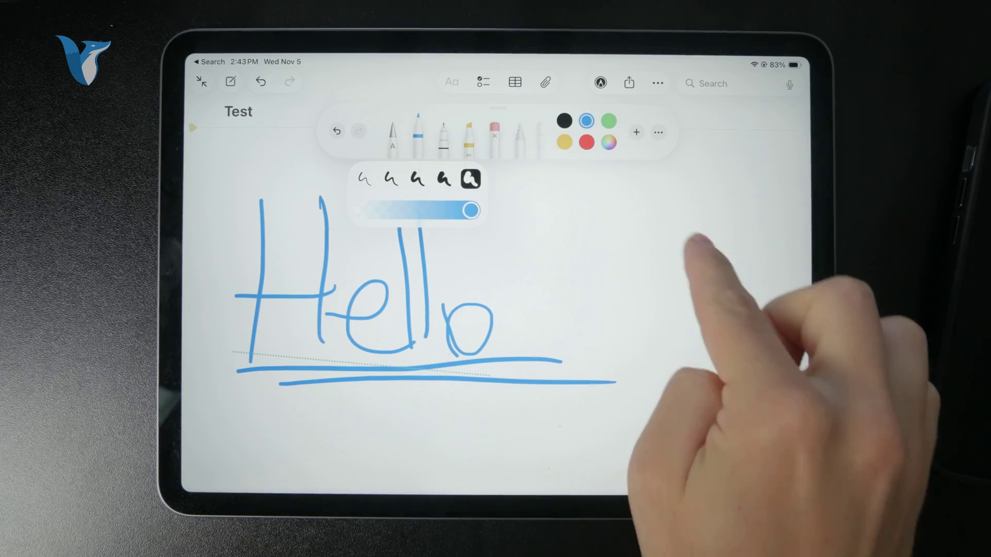
pyautogui.click(696, 242)
pyautogui.moveTo(626, 243)
pyautogui.mouseDown()
pyautogui.moveTo(703, 333)
pyautogui.moveTo(685, 414)
pyautogui.mouseUp()
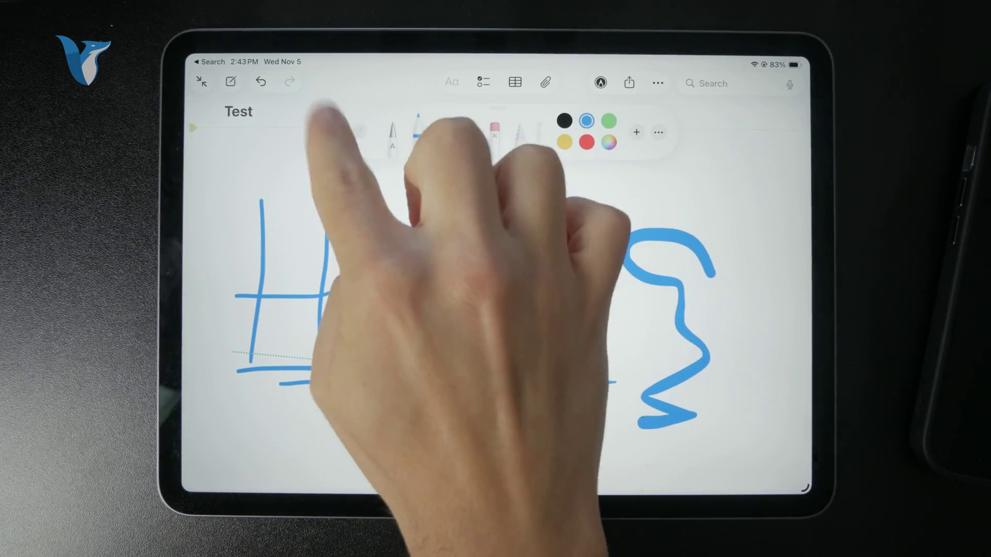
pyautogui.click(337, 130)
pyautogui.click(419, 133)
pyautogui.click(364, 178)
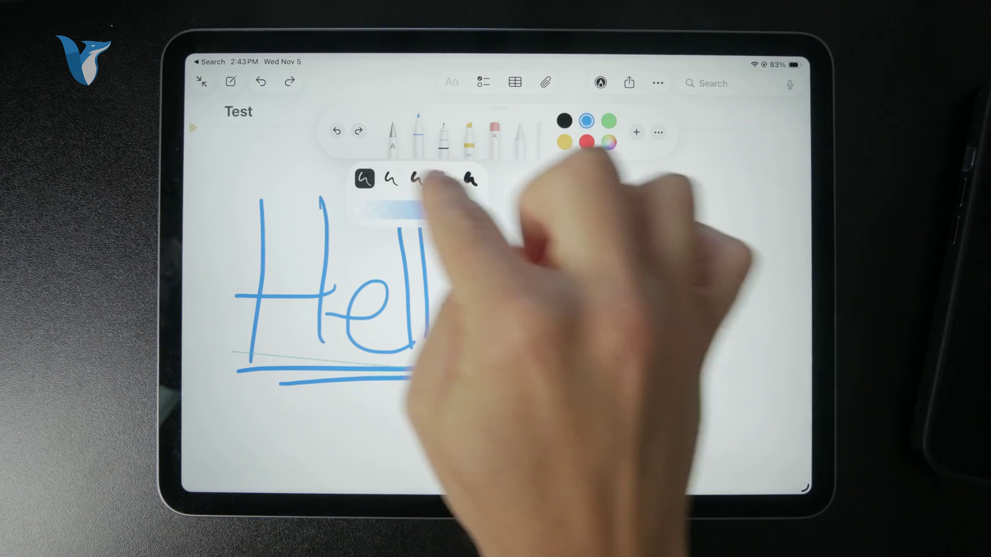
pyautogui.click(565, 203)
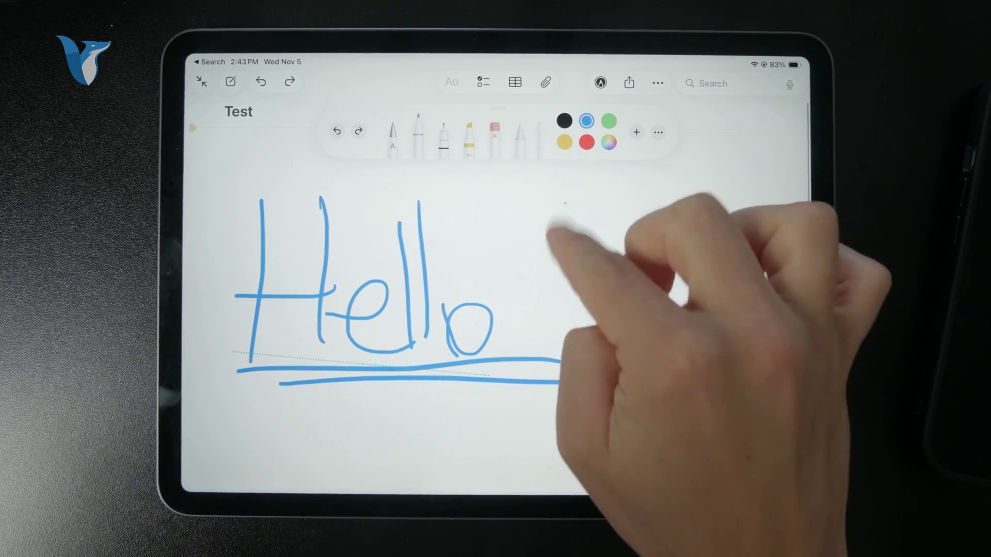
# Step: Write 'this is a test' right of Hello by finger, again below by Pencil, then go Home
pyautogui.moveTo(564, 205)
pyautogui.mouseDown()
pyautogui.moveTo(589, 248)
pyautogui.moveTo(649, 242)
pyautogui.moveTo(701, 252)
pyautogui.mouseUp()
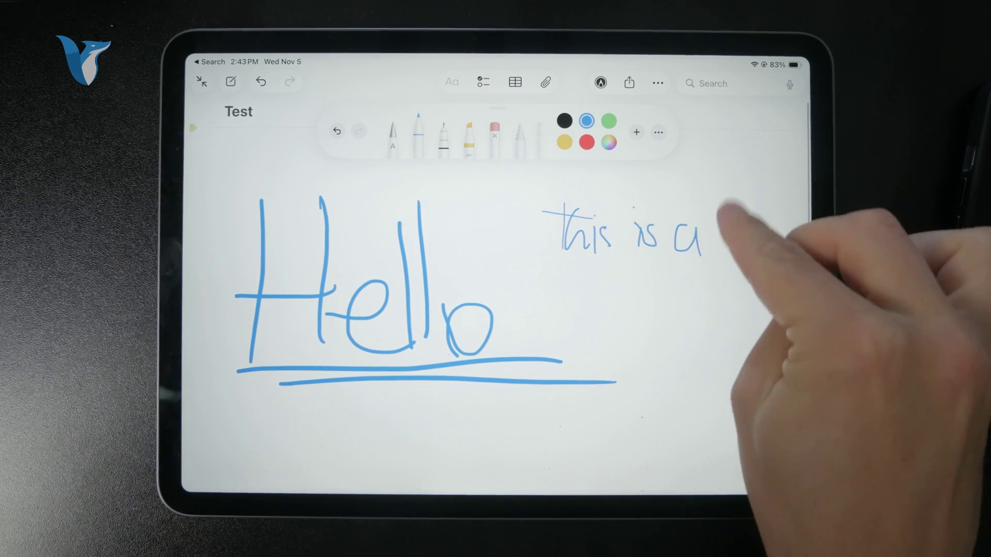
pyautogui.moveTo(715, 213)
pyautogui.mouseDown()
pyautogui.moveTo(731, 233)
pyautogui.moveTo(803, 251)
pyautogui.mouseUp()
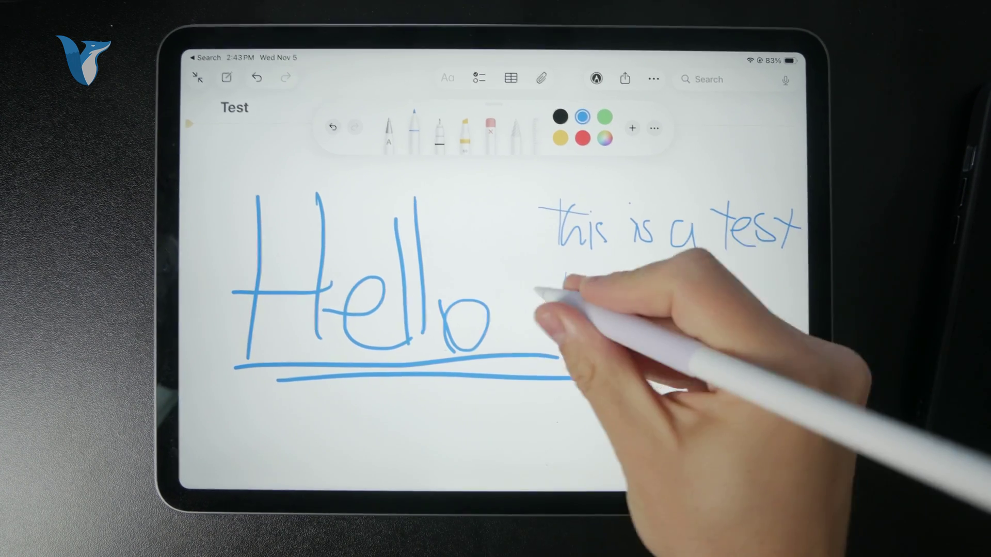
pyautogui.moveTo(534, 288); pyautogui.dragTo(600, 284)
pyautogui.moveTo(565, 289); pyautogui.dragTo(567, 313)
pyautogui.moveTo(579, 289)
pyautogui.mouseDown()
pyautogui.moveTo(594, 311)
pyautogui.moveTo(636, 309)
pyautogui.mouseUp()
pyautogui.moveTo(667, 300)
pyautogui.mouseDown()
pyautogui.moveTo(671, 310)
pyautogui.moveTo(740, 310)
pyautogui.mouseUp()
pyautogui.click(746, 306)
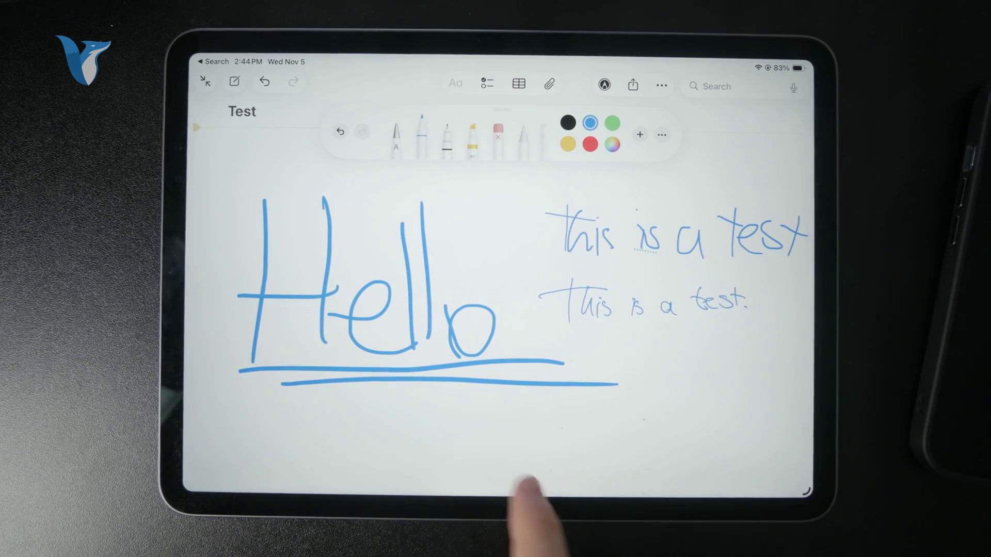
pyautogui.moveTo(511, 441); pyautogui.dragTo(619, 326)
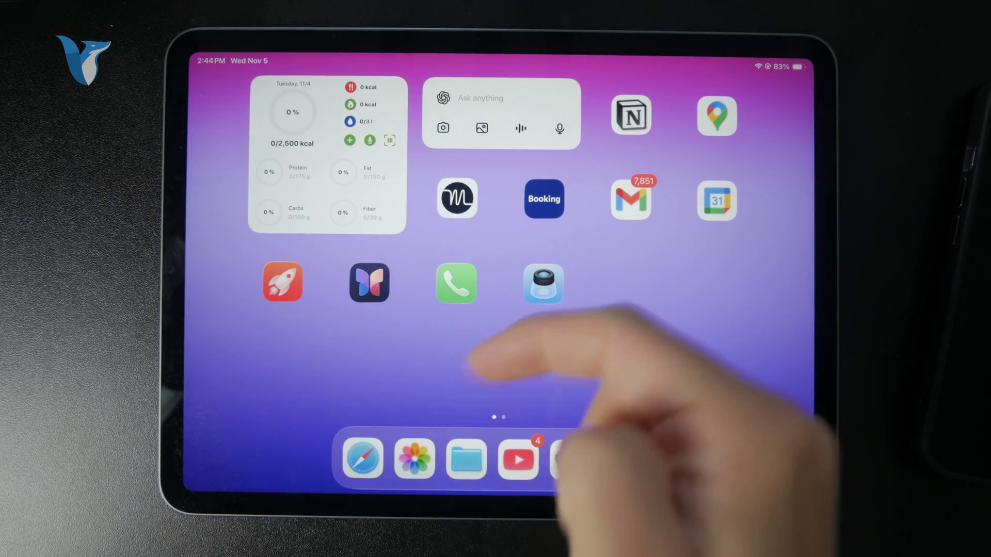